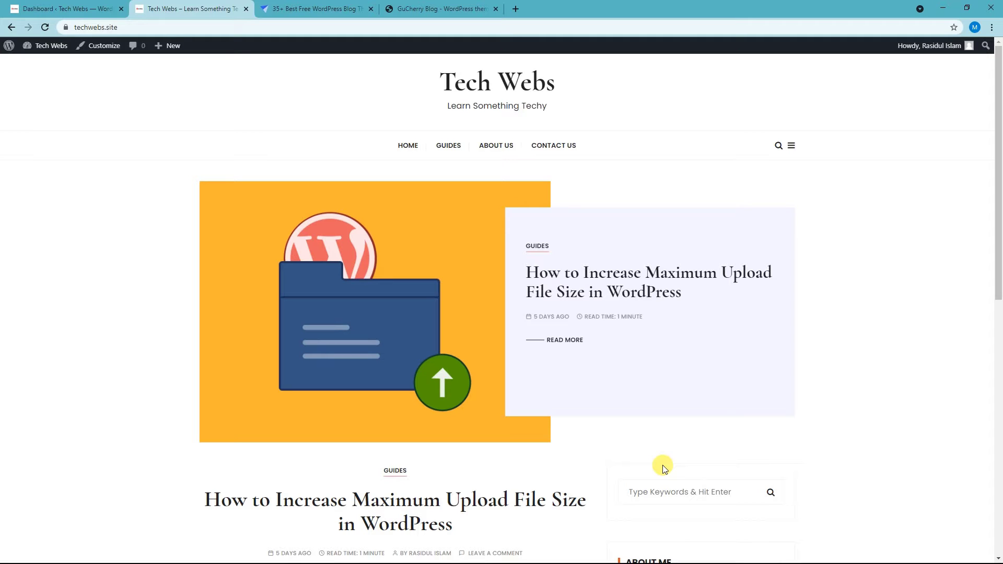
# Switch to the site's WordPress dashboard and open the page for adding new plugins.
pyautogui.click(57, 9)
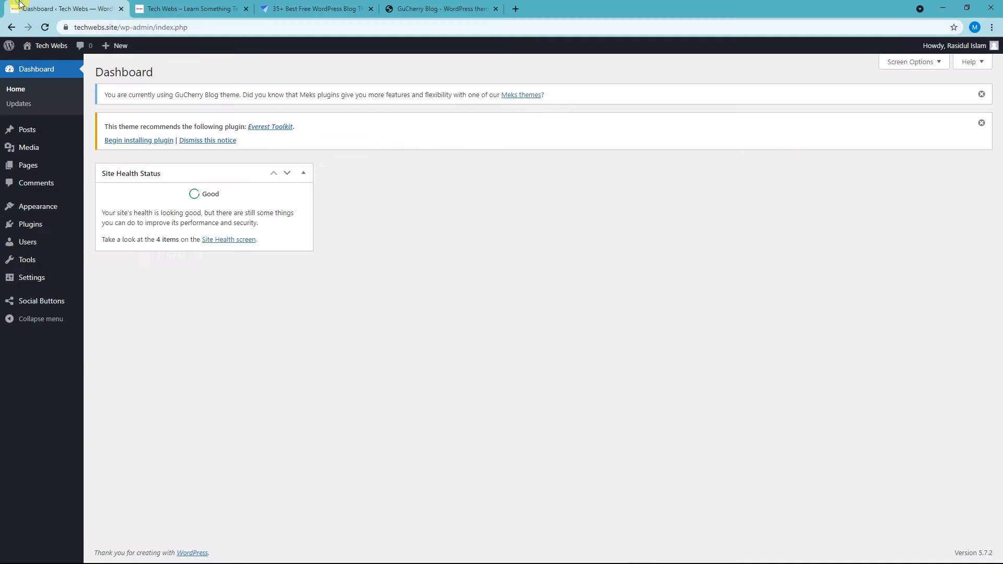
pyautogui.moveTo(52, 230)
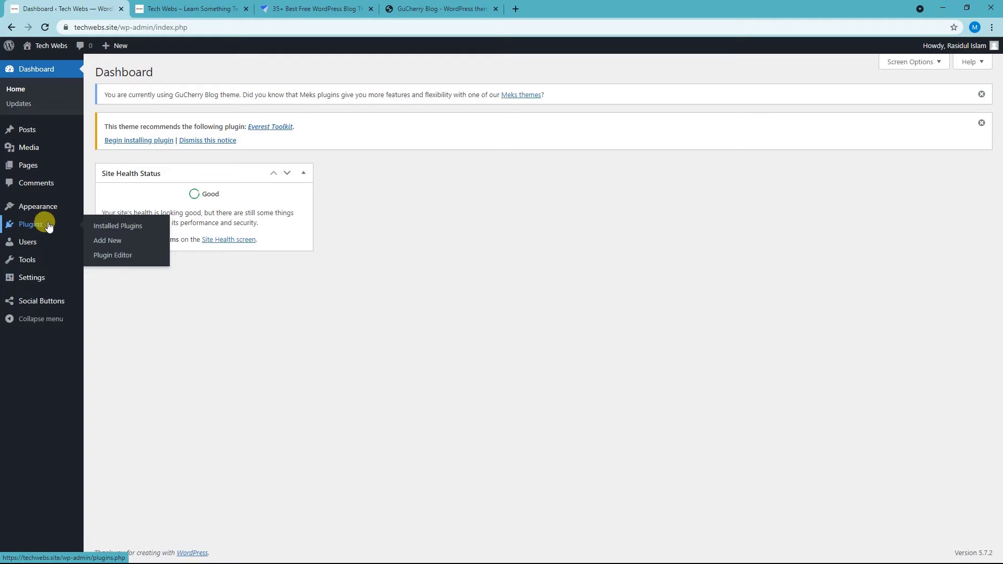
pyautogui.click(128, 245)
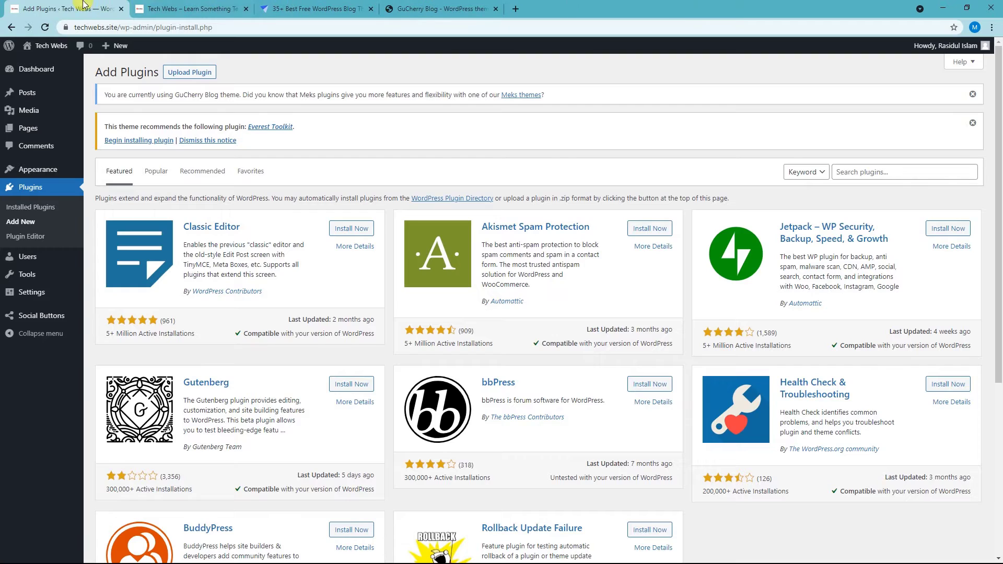
# View the Contact Us page on the live Tech Webs site and check its content area.
pyautogui.click(144, 7)
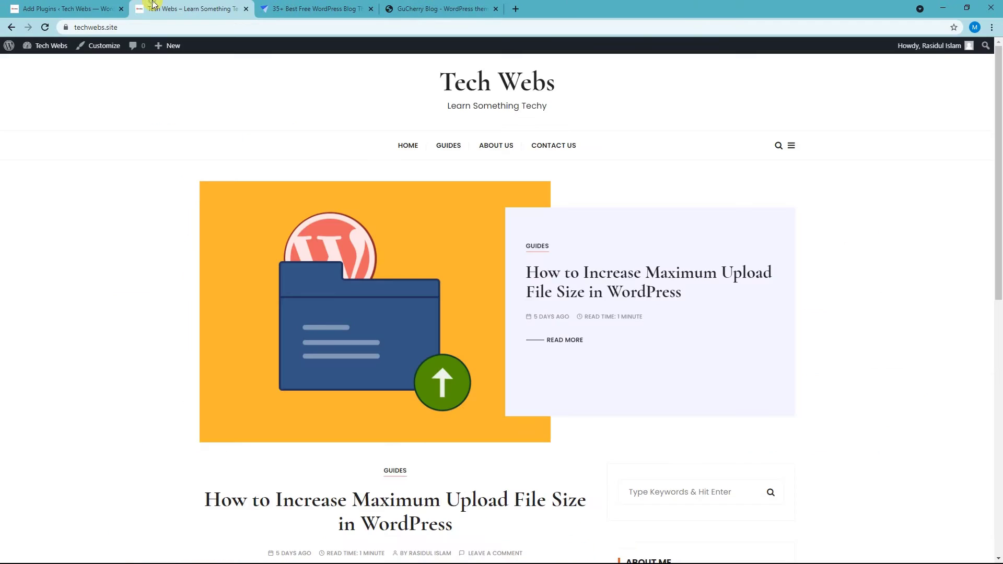
pyautogui.click(551, 148)
pyautogui.scroll(-3, 291, 284)
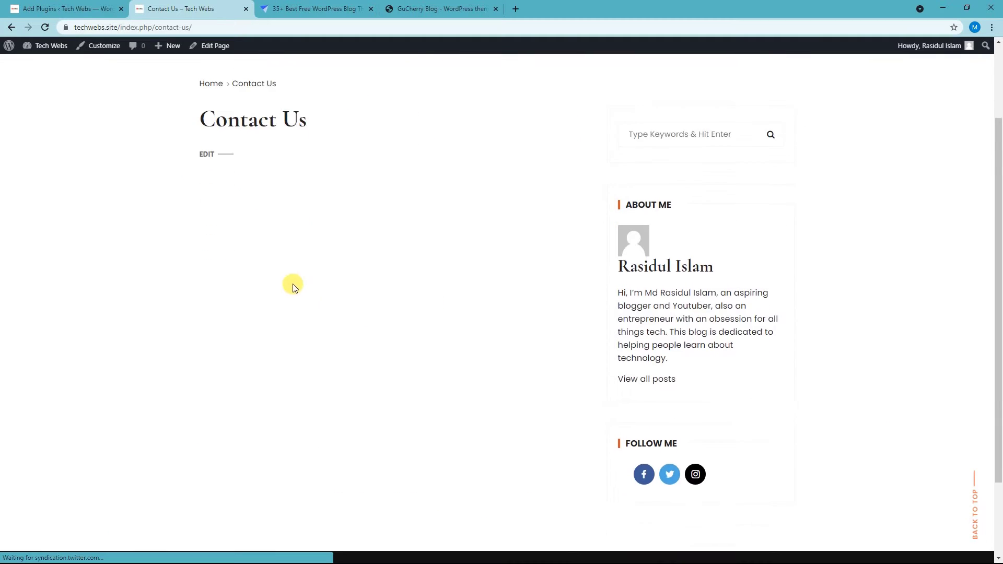
pyautogui.scroll(2, 281, 302)
pyautogui.scroll(1, 281, 302)
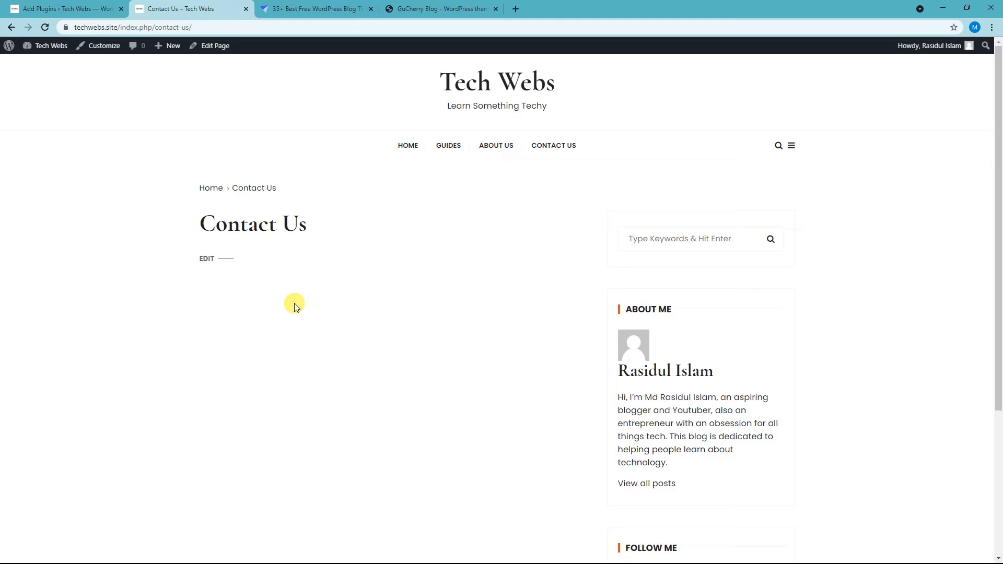
# Search the WordPress plugin directory for "contact form" from the dashboard and look through the listed plugins.
pyautogui.click(97, 8)
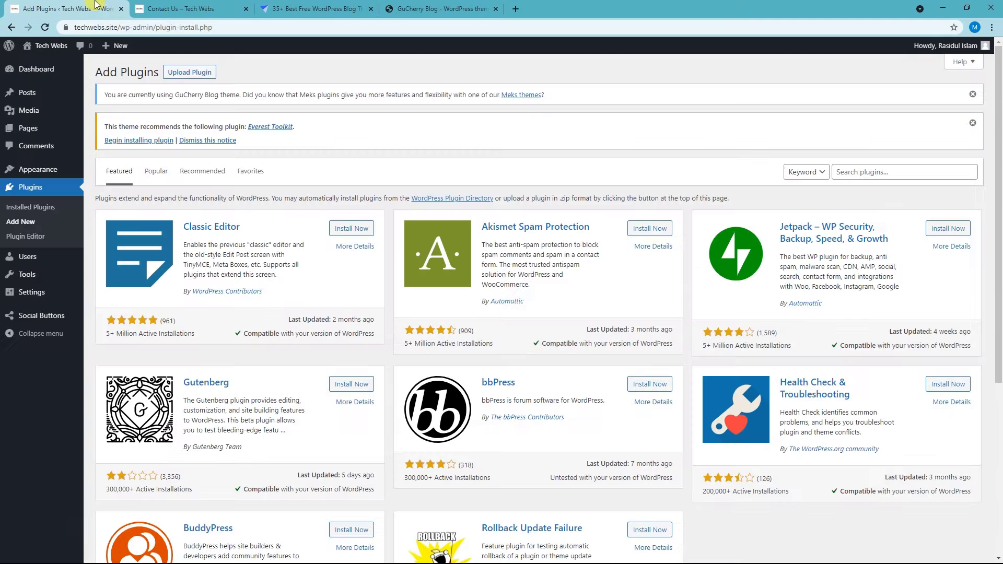
pyautogui.click(867, 170)
pyautogui.write('contact')
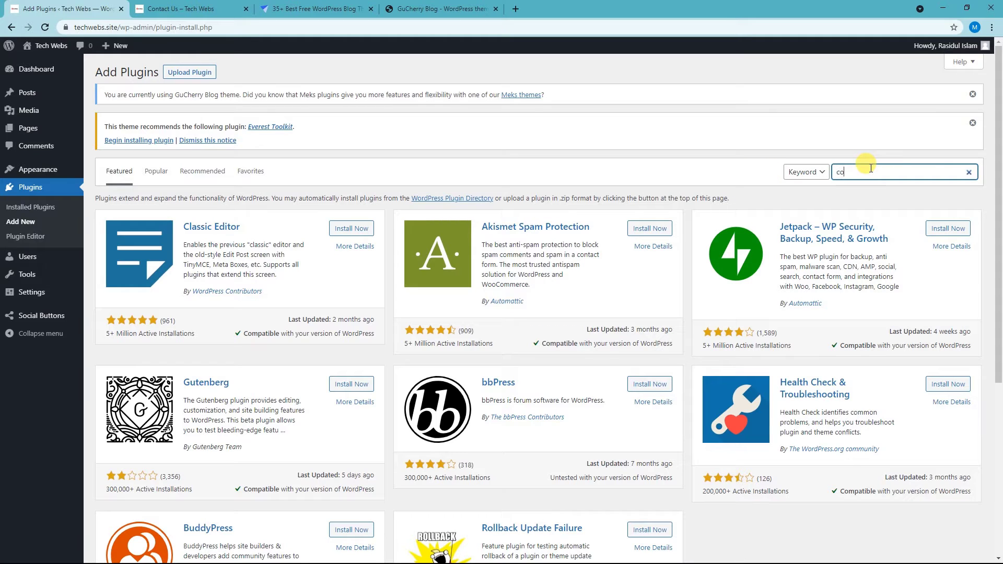
pyautogui.write(' form')
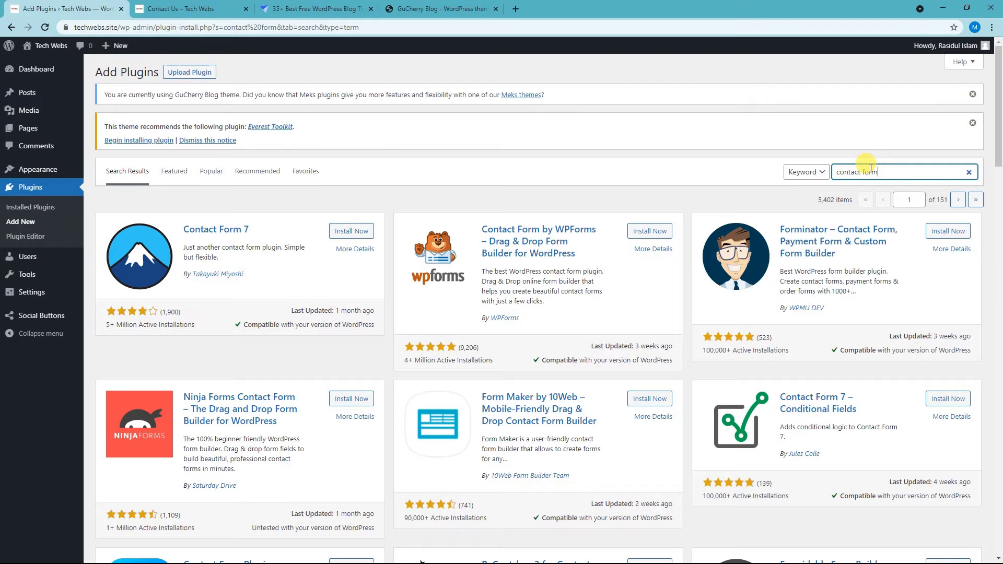
pyautogui.scroll(-3, 692, 318)
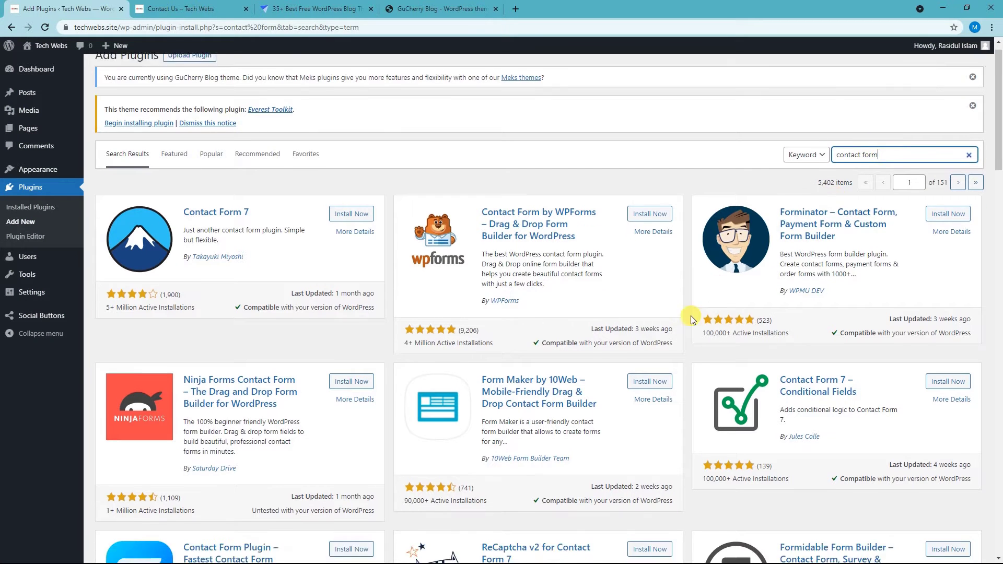
pyautogui.scroll(2, 672, 287)
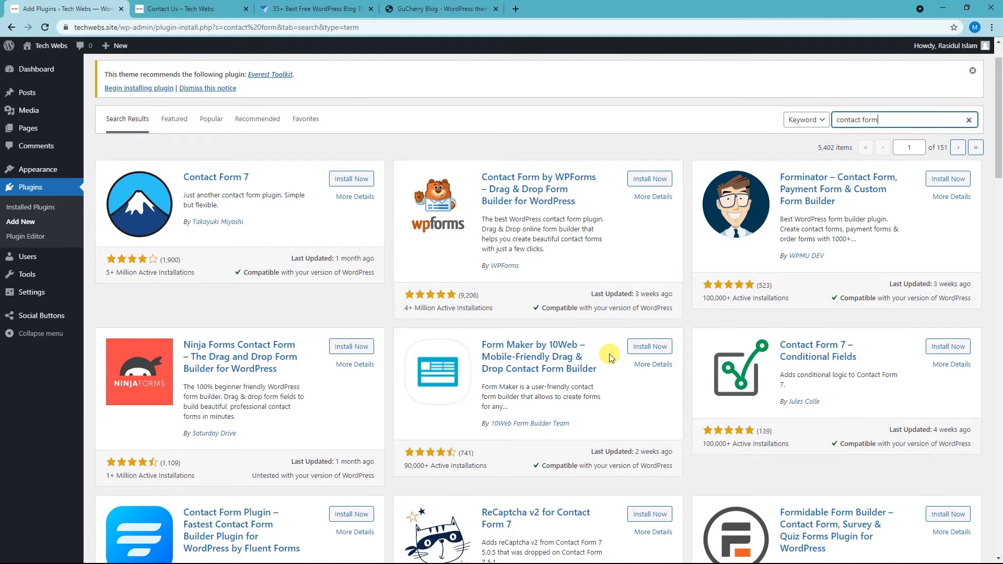
pyautogui.scroll(1, 609, 354)
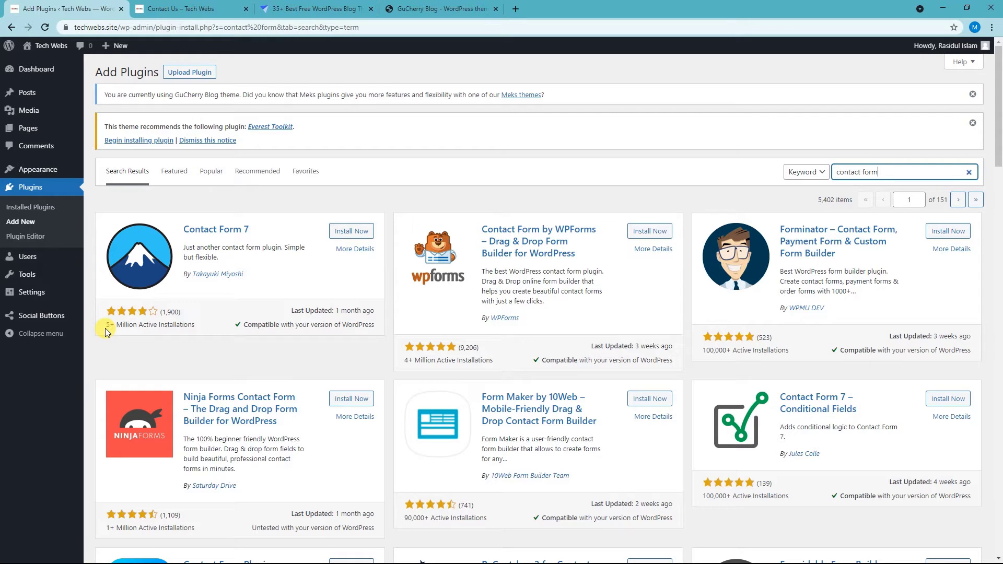
# Install and activate the Contact Form 7 plugin, and open its list of contact forms.
pyautogui.click(340, 231)
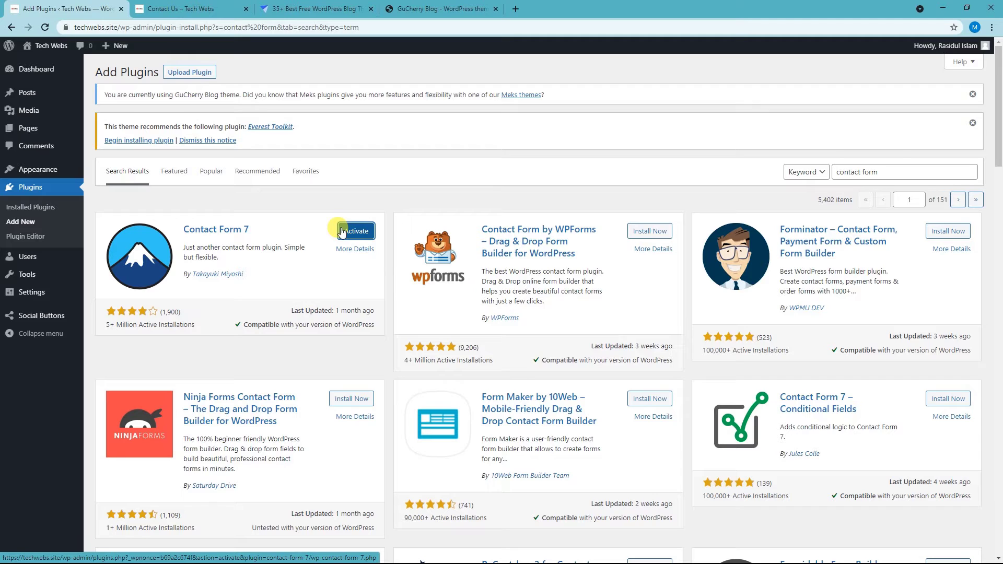
pyautogui.click(360, 235)
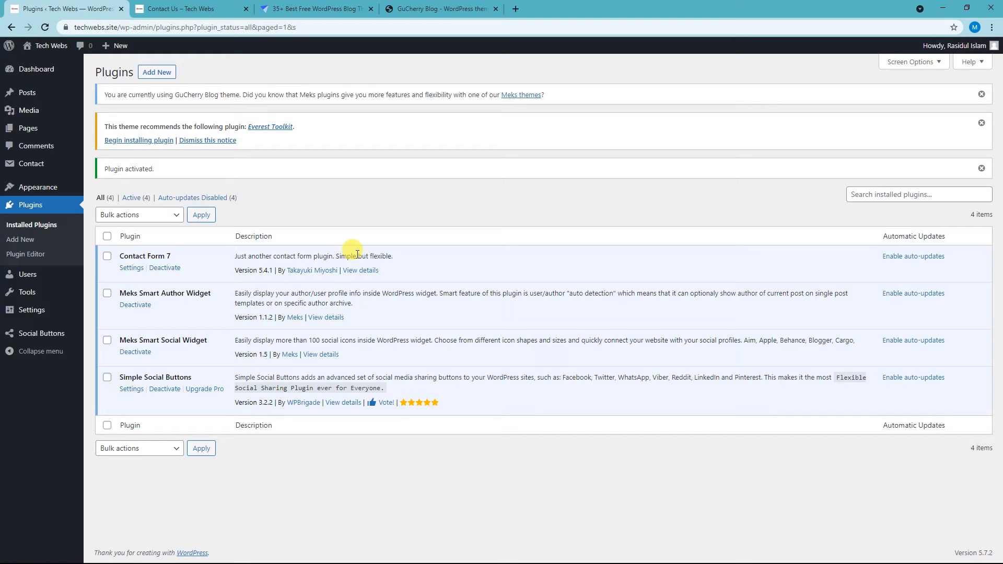
pyautogui.click(131, 269)
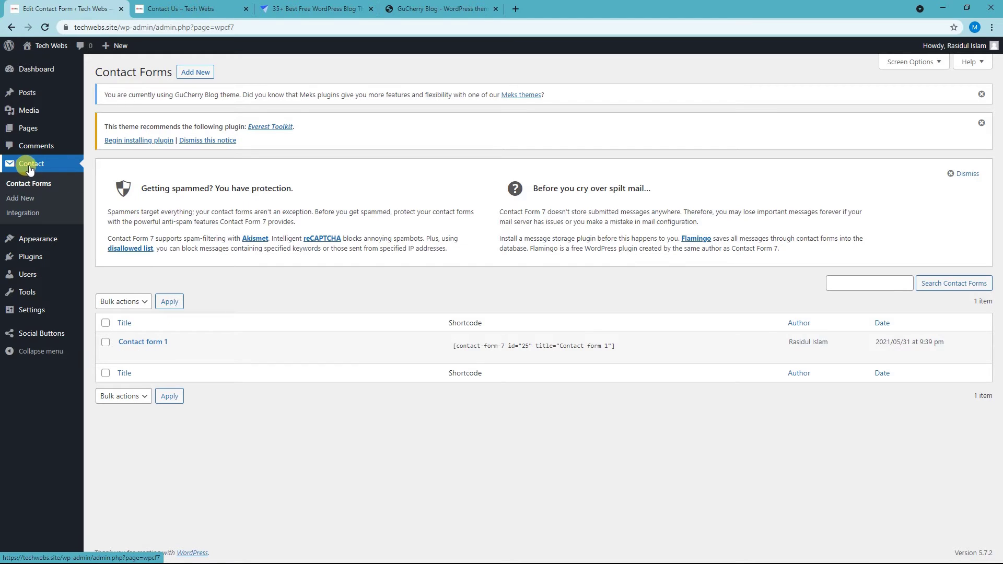
pyautogui.click(29, 187)
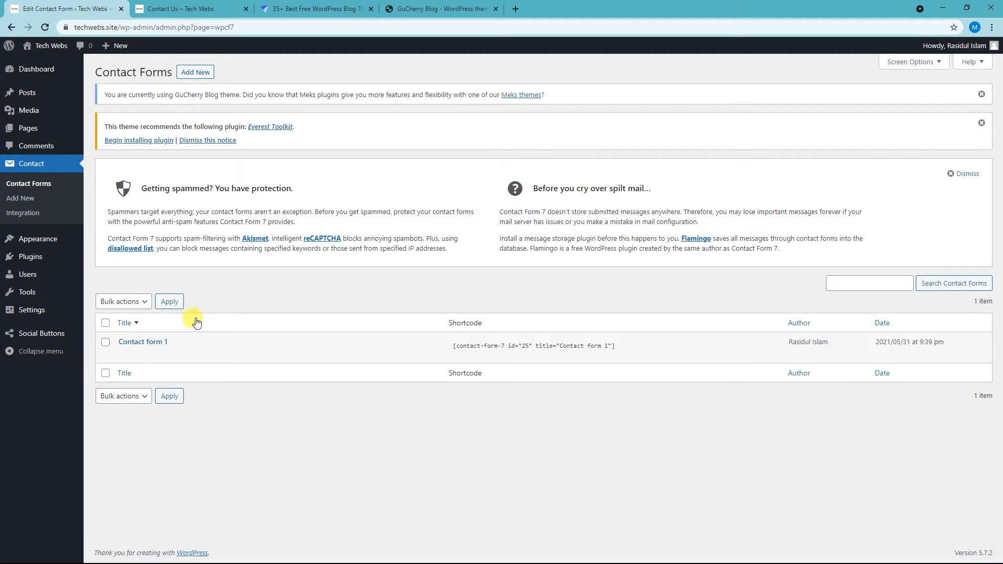
pyautogui.moveTo(159, 354)
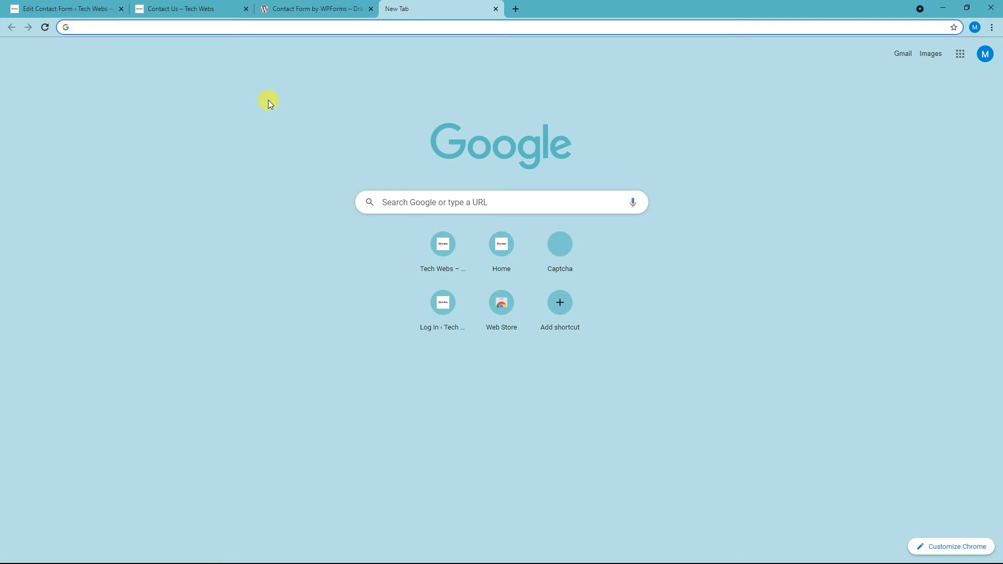
# Search Google for "contact form plugin wordpress".
pyautogui.write('contact f')
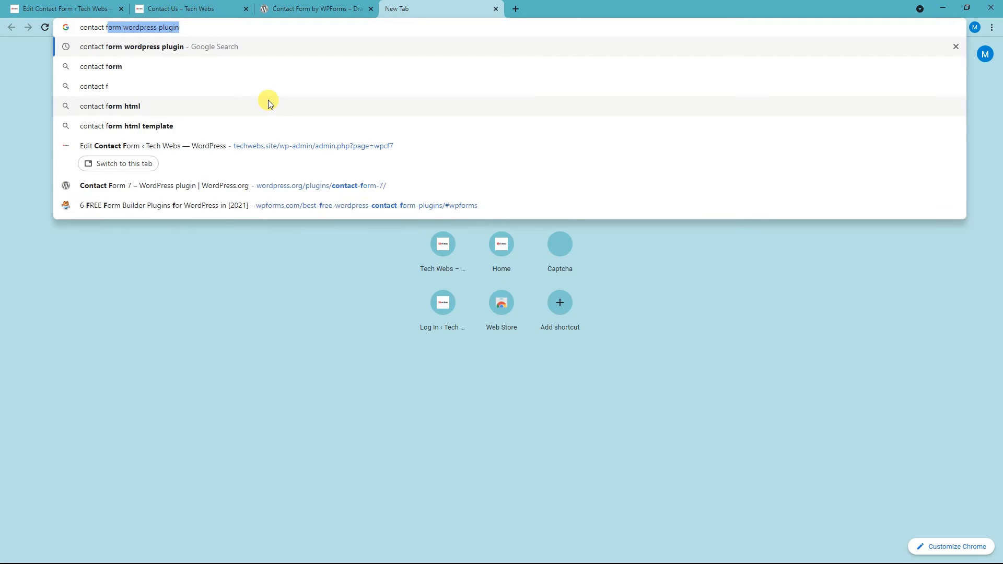
pyautogui.write('orm plugim')
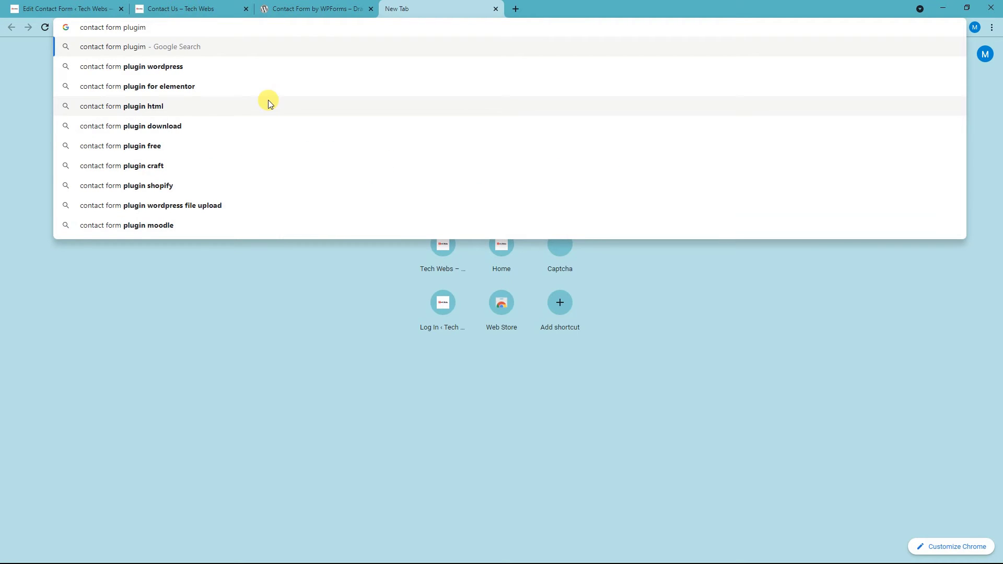
pyautogui.press('Up')
pyautogui.press('Up')
pyautogui.press('Up')
pyautogui.press('Up')
pyautogui.press('Up')
pyautogui.press('Up')
pyautogui.press('Up')
pyautogui.press('Up')
pyautogui.press('Up')
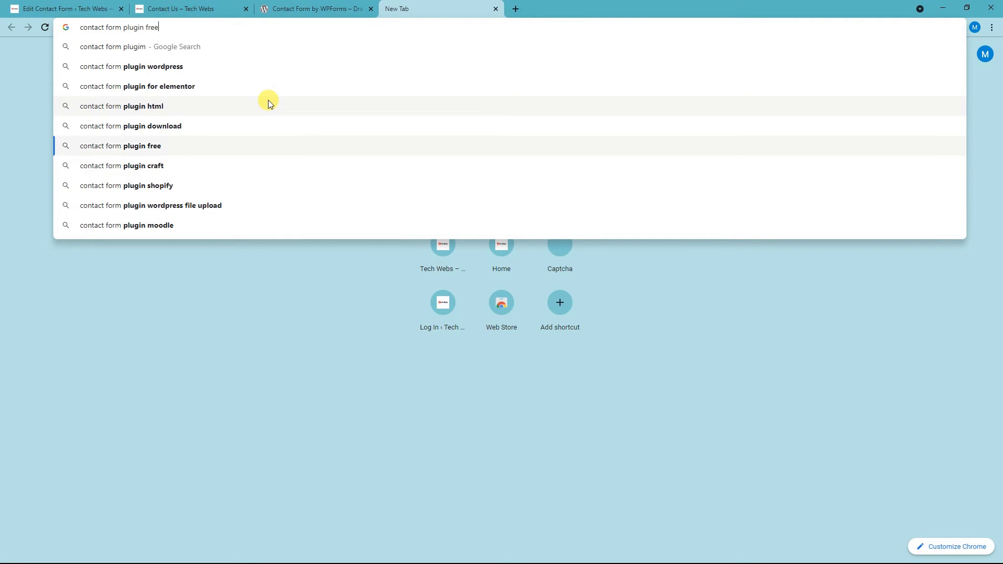
pyautogui.press('Return')
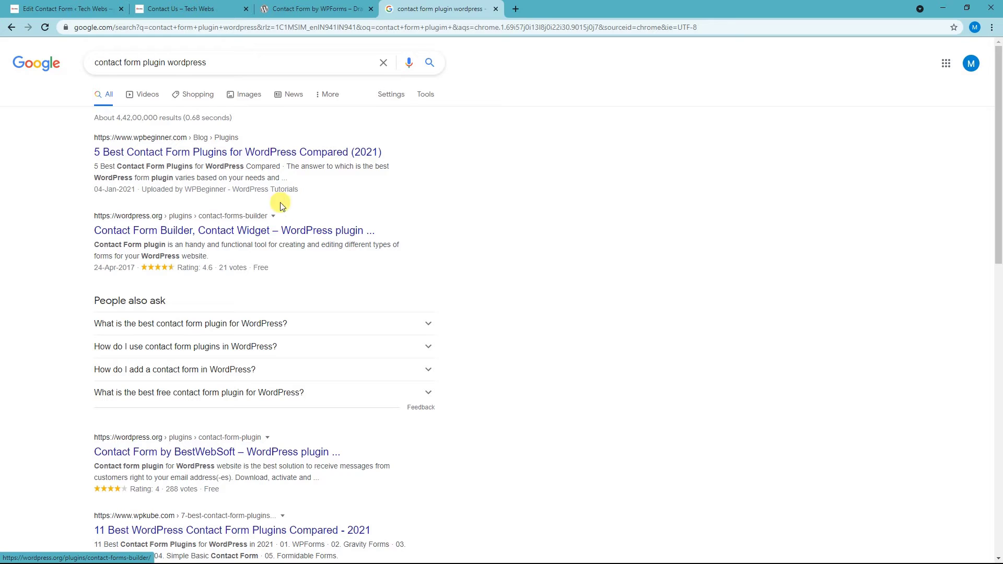
# Open the WordPress.org page of the Contact Form Builder, Contact Widget plugin and look through its description.
pyautogui.click(142, 233)
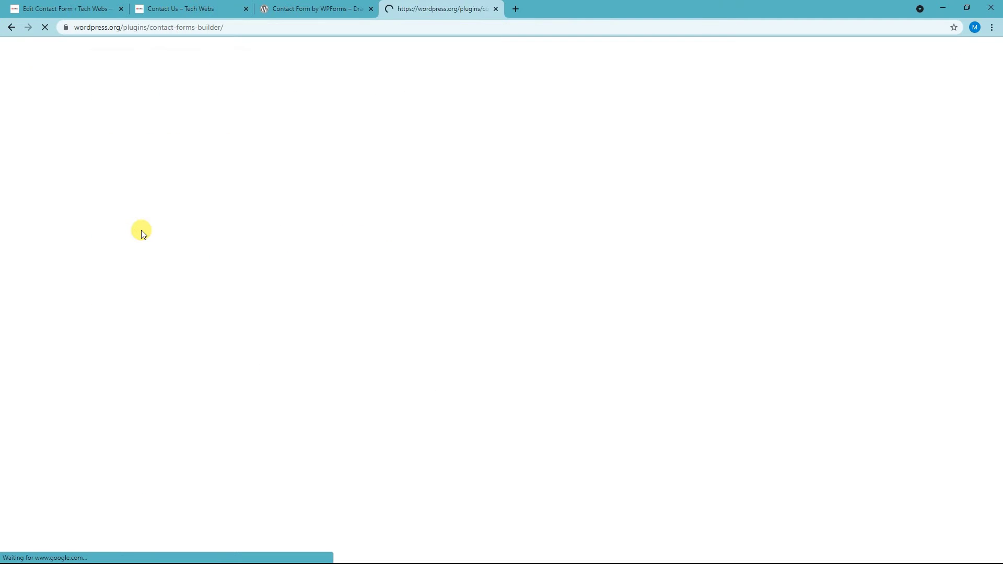
pyautogui.scroll(-5, 249, 246)
pyautogui.scroll(-3, 477, 325)
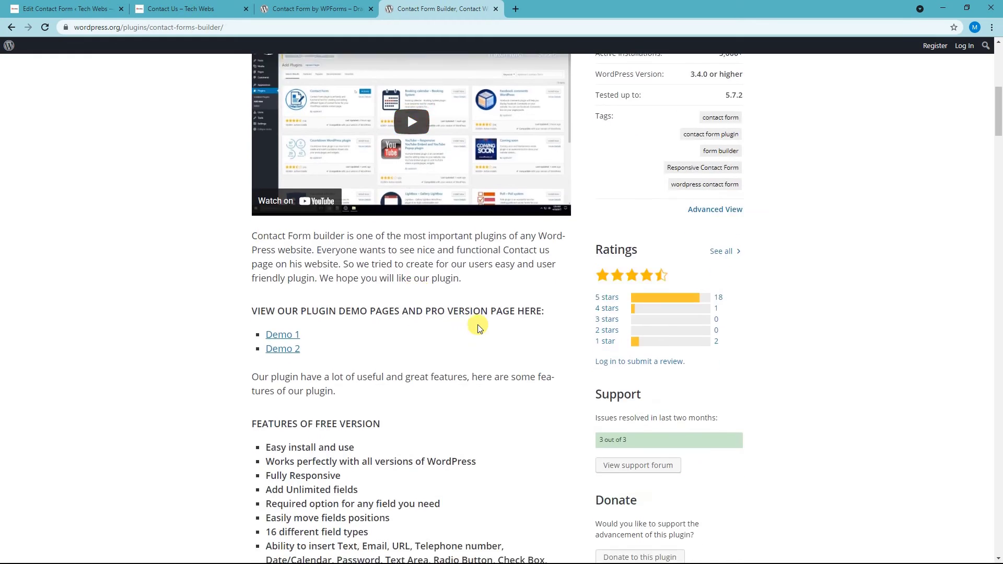
pyautogui.scroll(8, 474, 320)
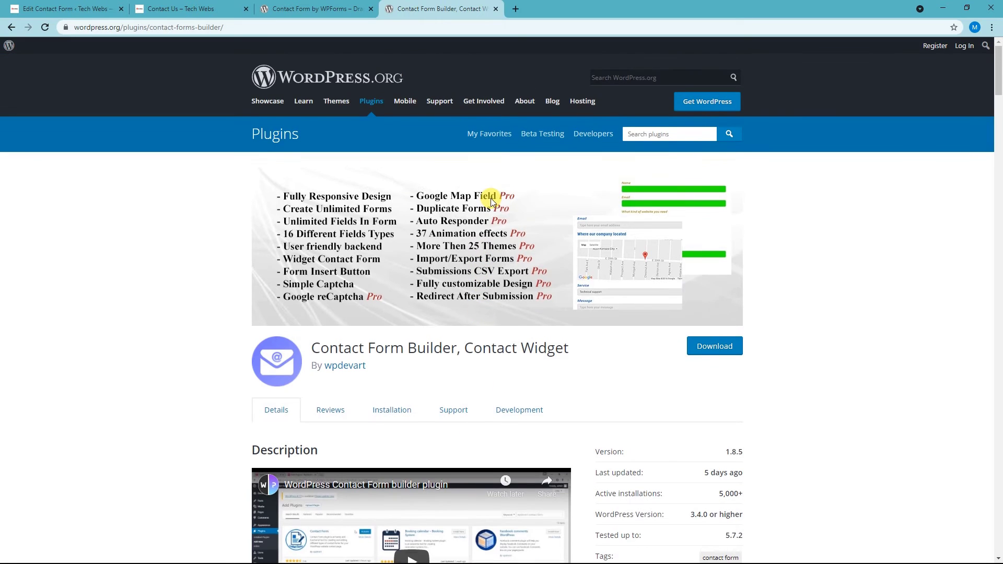
# Download the Contact Form by WPForms plugin from its WordPress.org page.
pyautogui.click(307, 5)
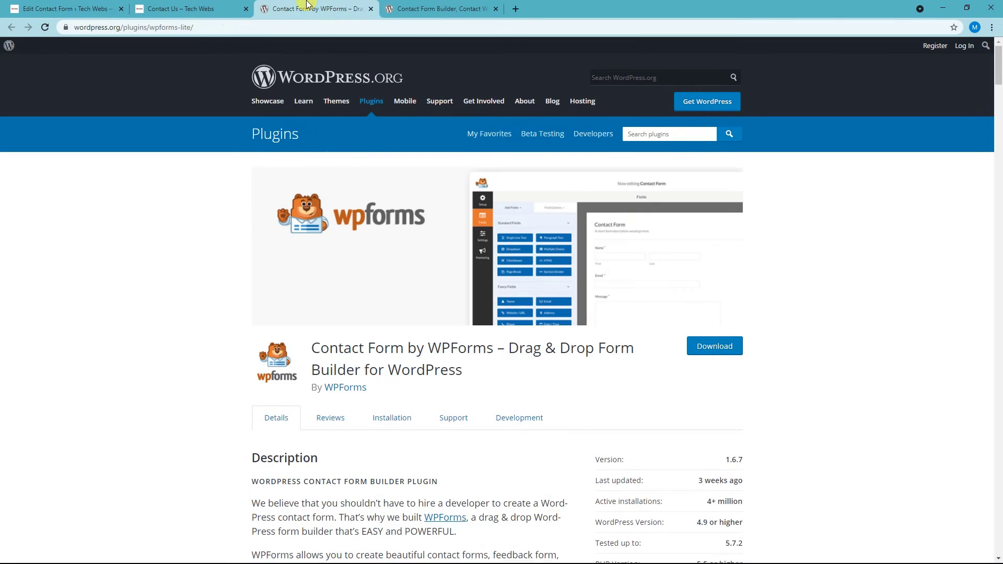
pyautogui.scroll(-4, 253, 299)
pyautogui.scroll(4, 216, 277)
pyautogui.click(725, 353)
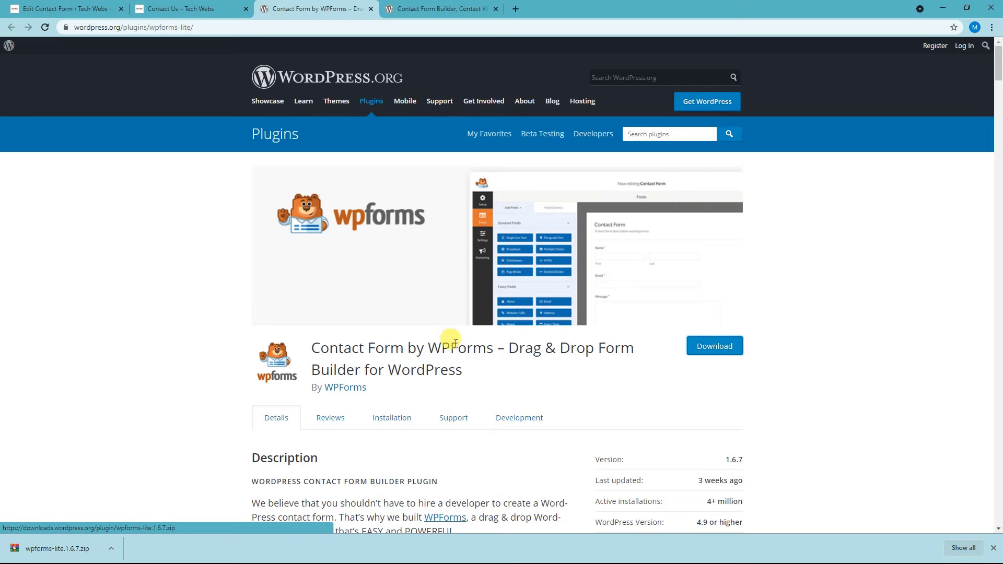
# Return to the WordPress dashboard and open the form for uploading a new plugin as a .zip file.
pyautogui.click(77, 5)
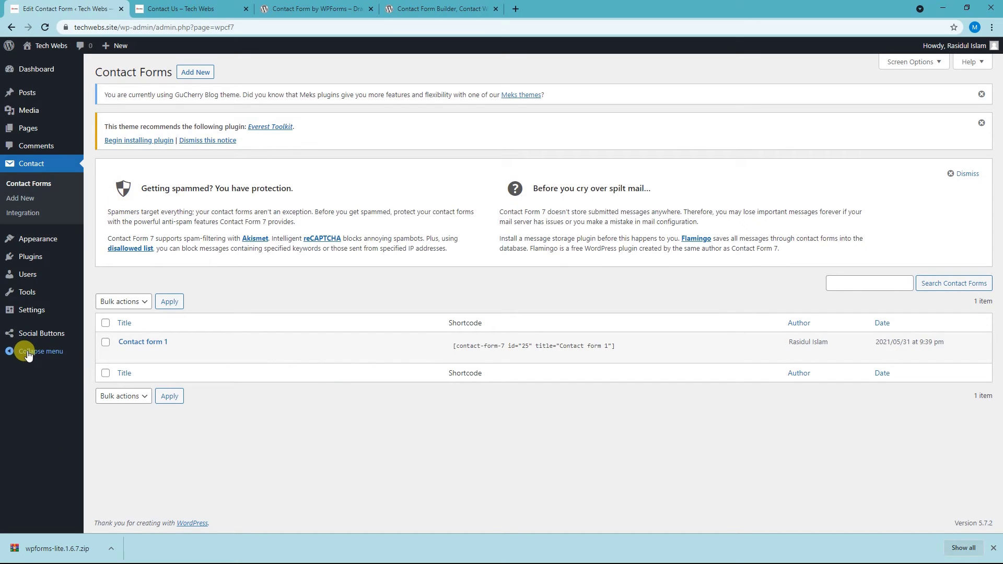
pyautogui.moveTo(30, 255)
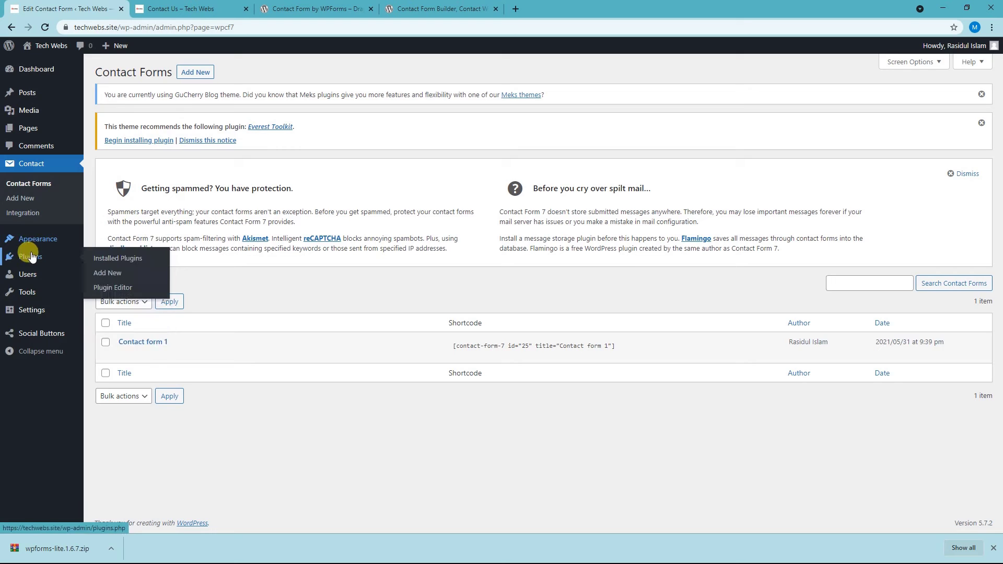
pyautogui.click(114, 277)
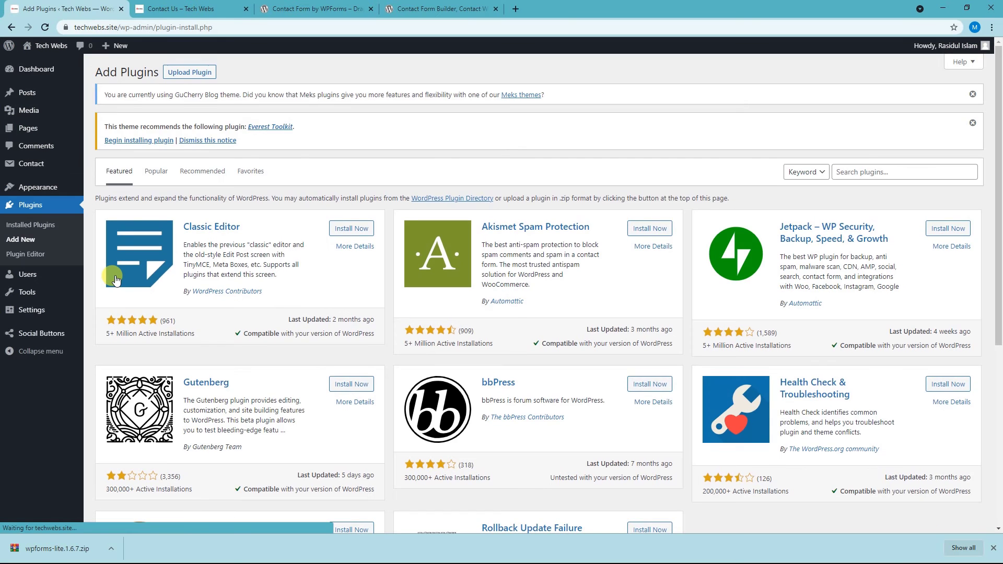
pyautogui.click(187, 76)
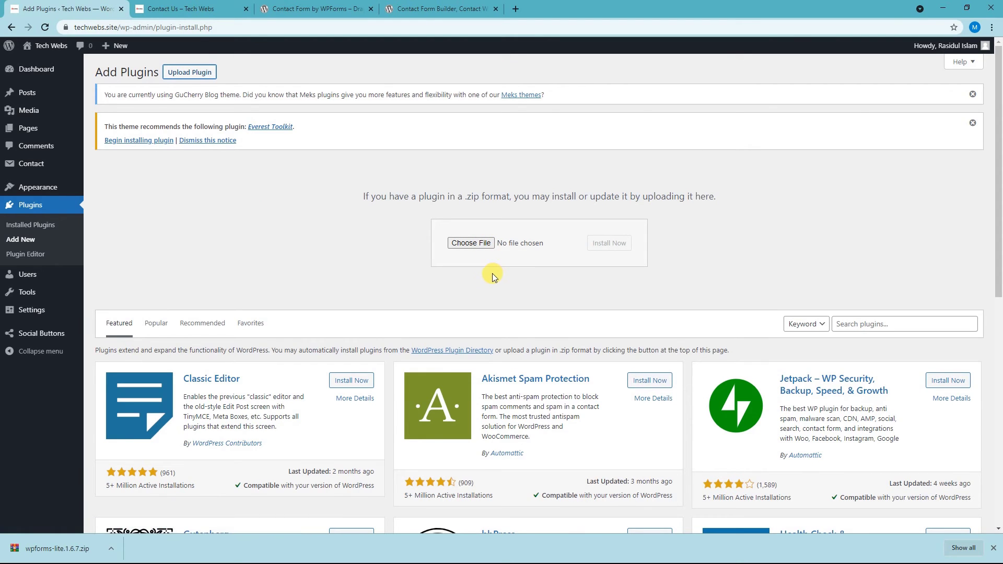
# Upload wpforms-lite.1.6.7.zip from the Downloads folder, and install and activate the plugin.
pyautogui.click(472, 244)
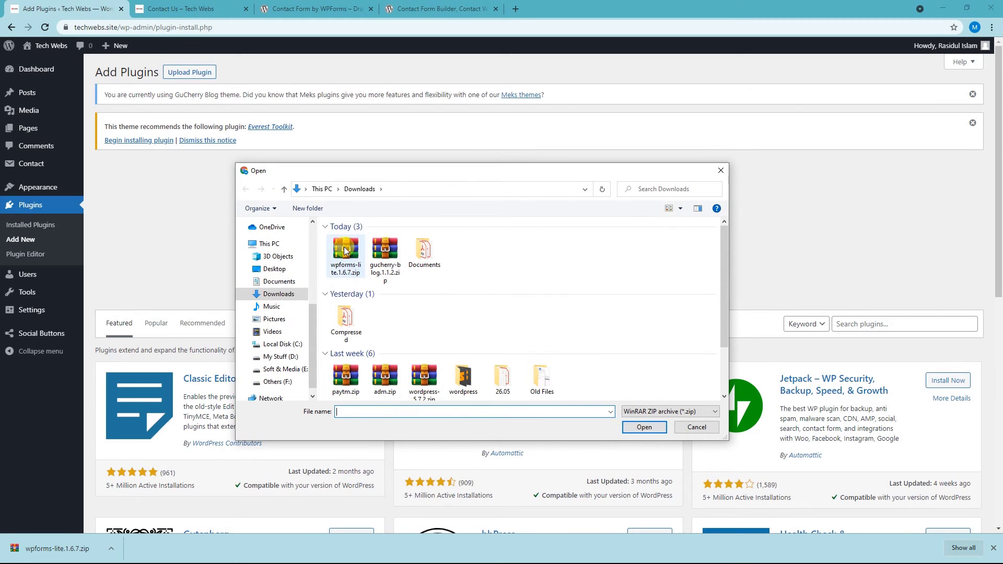
pyautogui.click(333, 265)
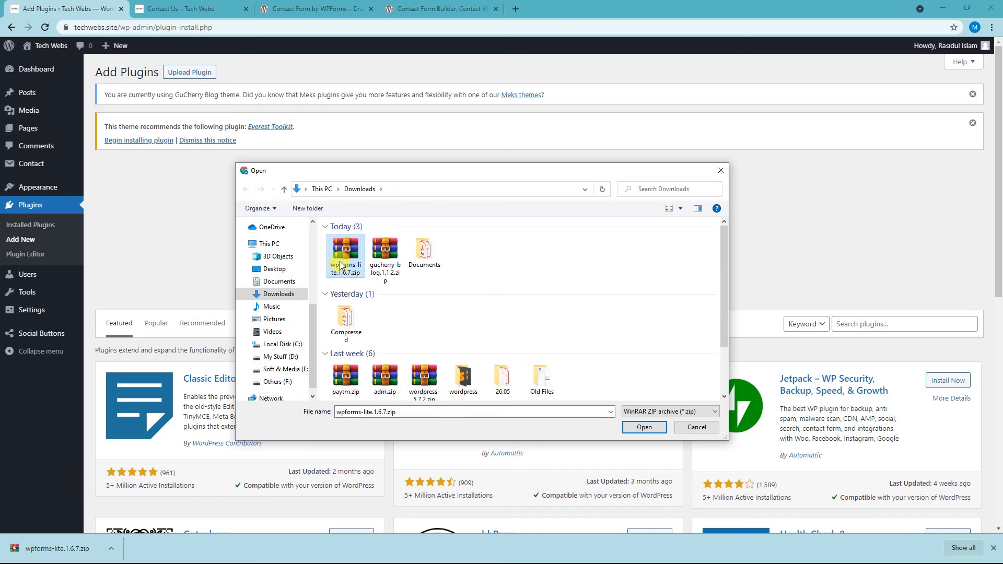
pyautogui.click(660, 433)
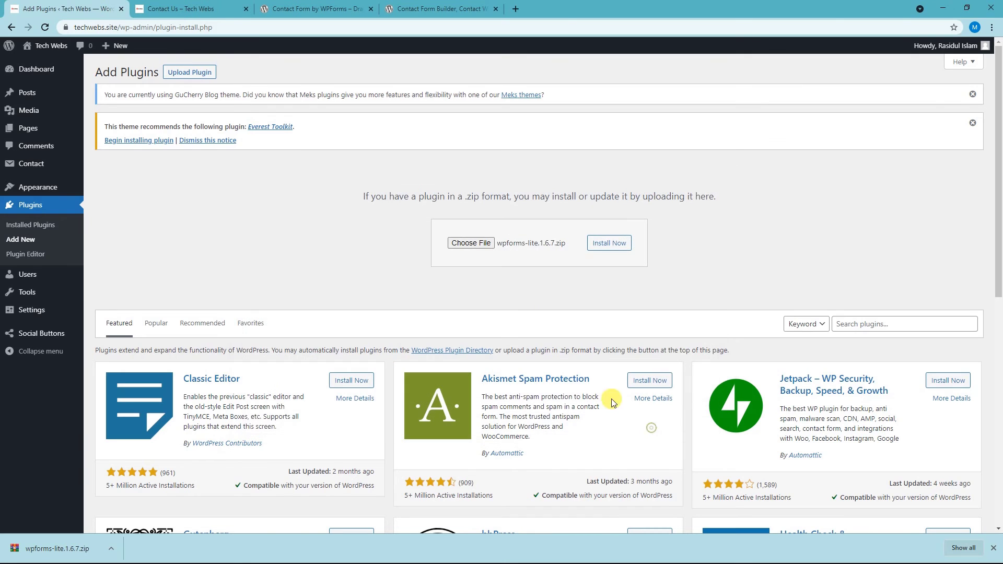
pyautogui.click(625, 242)
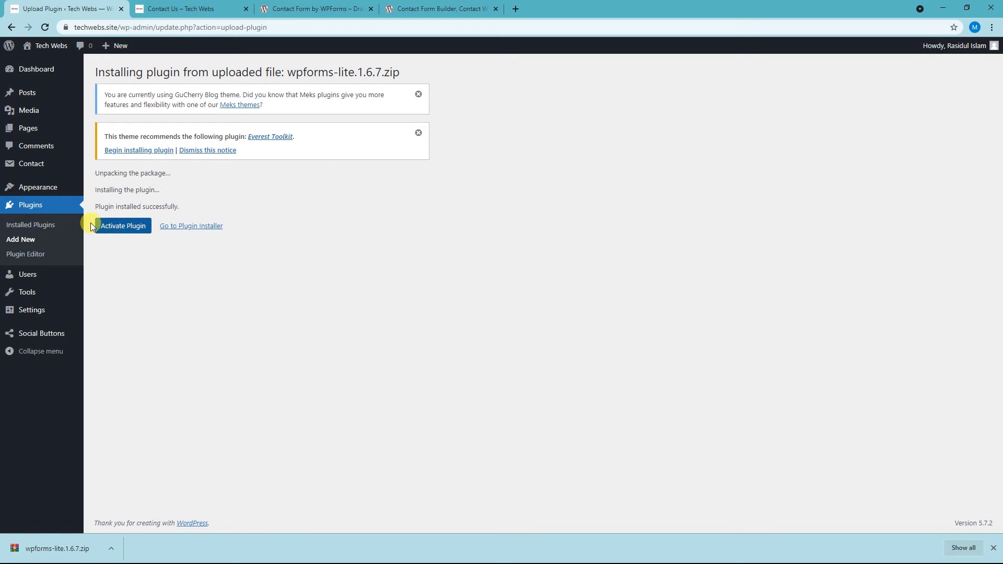
pyautogui.click(122, 226)
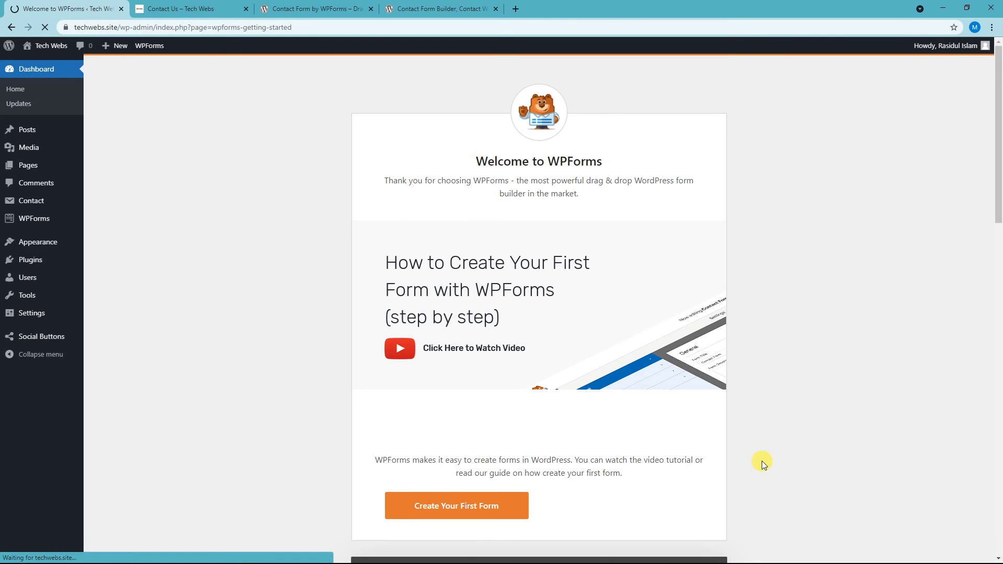
# Look over the WPForms welcome page, including its first-form and challenge sections, and the plugin's admin entries.
pyautogui.scroll(-4, 577, 360)
pyautogui.scroll(4, 583, 365)
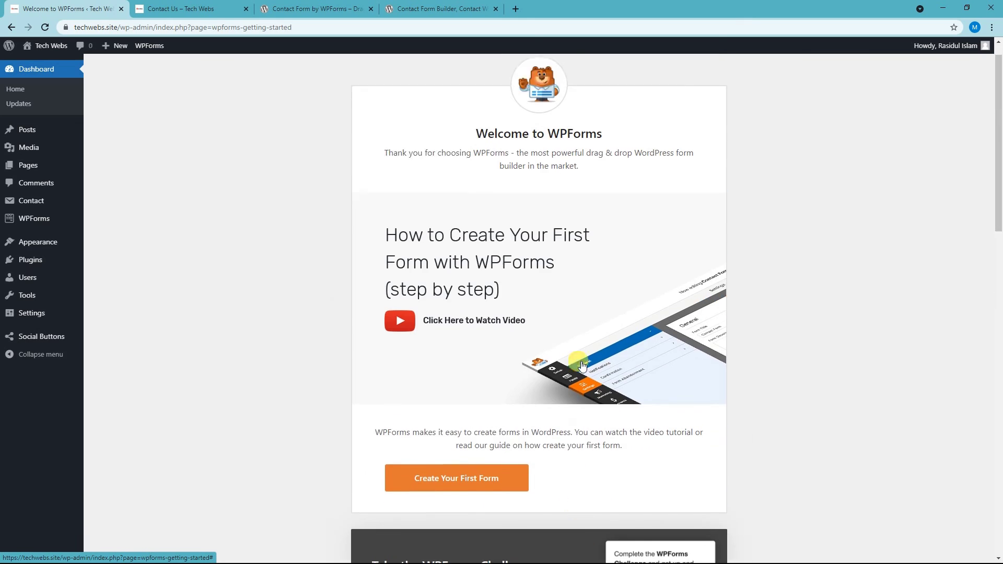
pyautogui.scroll(1, 320, 228)
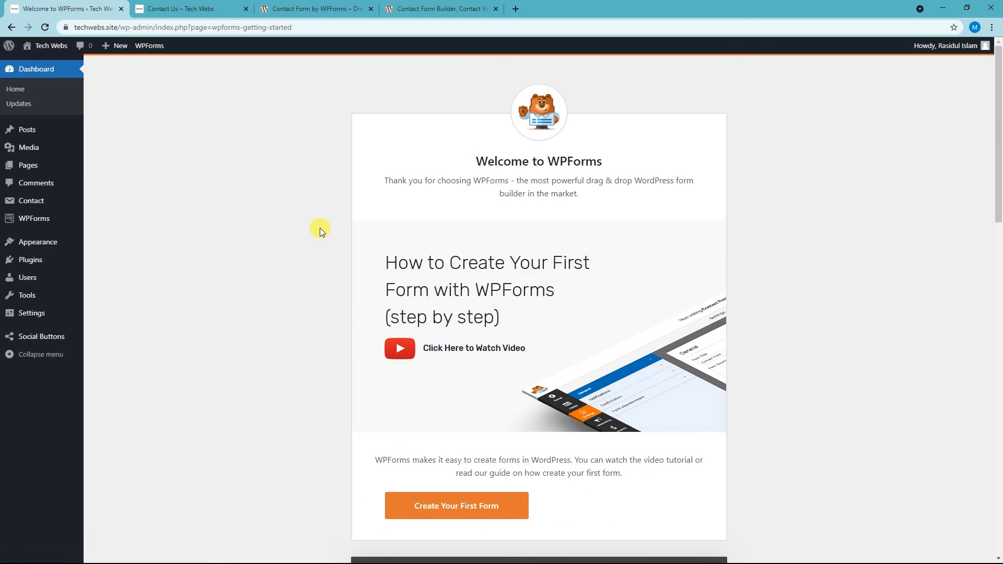
pyautogui.scroll(-3, 319, 227)
pyautogui.scroll(3, 320, 228)
pyautogui.scroll(-5, 356, 282)
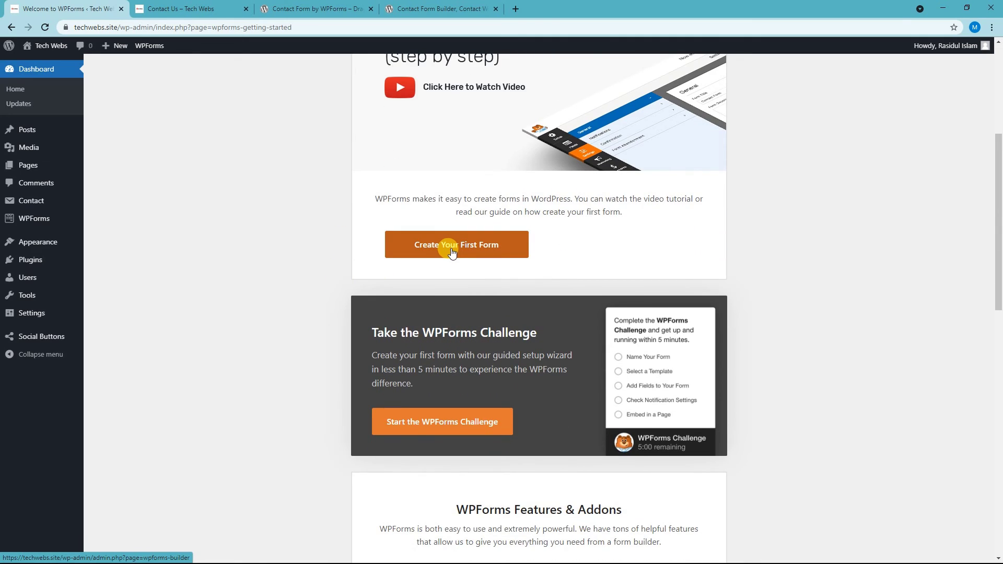
pyautogui.moveTo(49, 217)
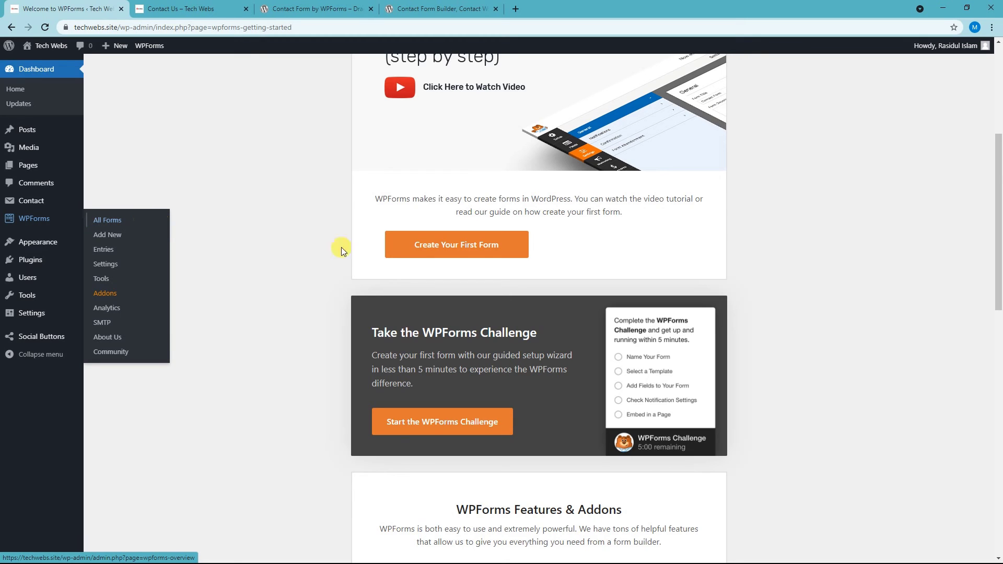
pyautogui.scroll(5, 302, 260)
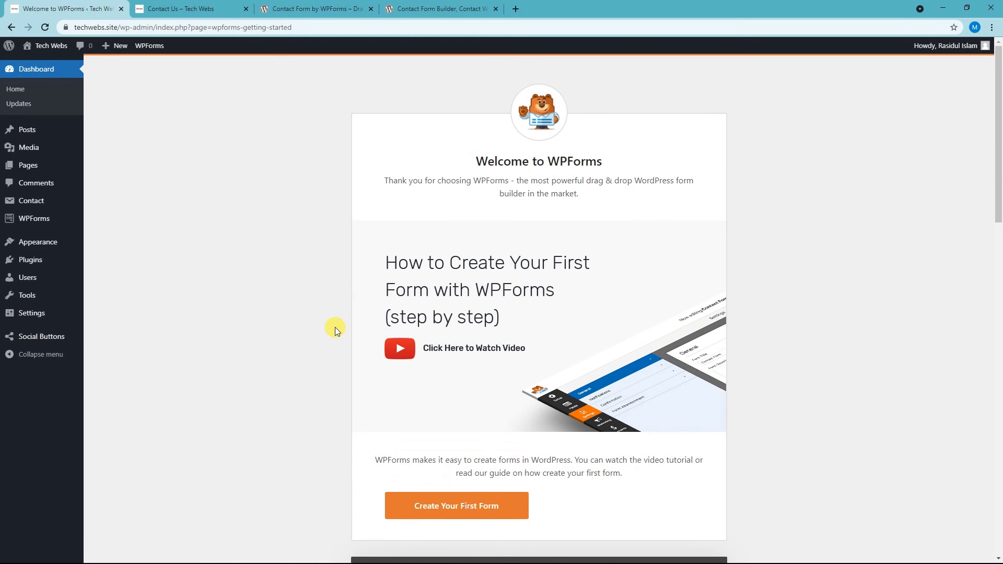